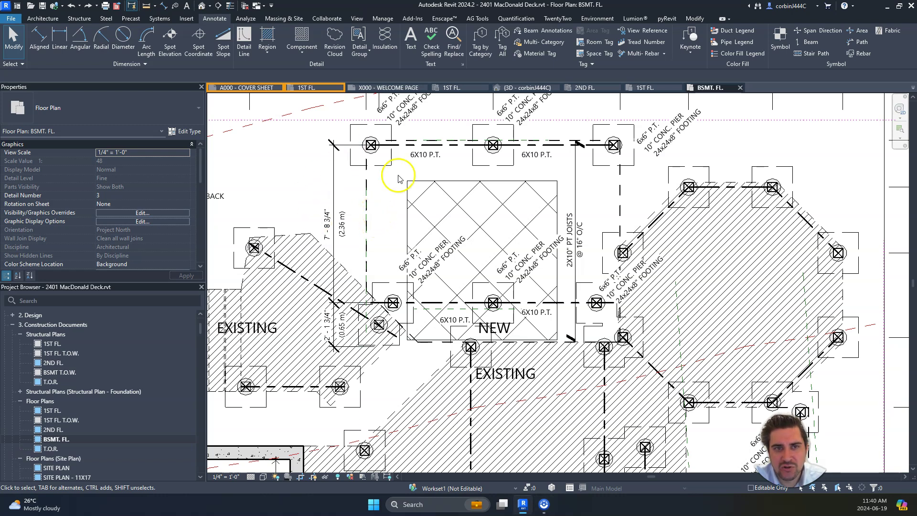
Temporarily hide the Boundary Lines Deck detail group in the BSMT. FL. plan.
click(365, 189)
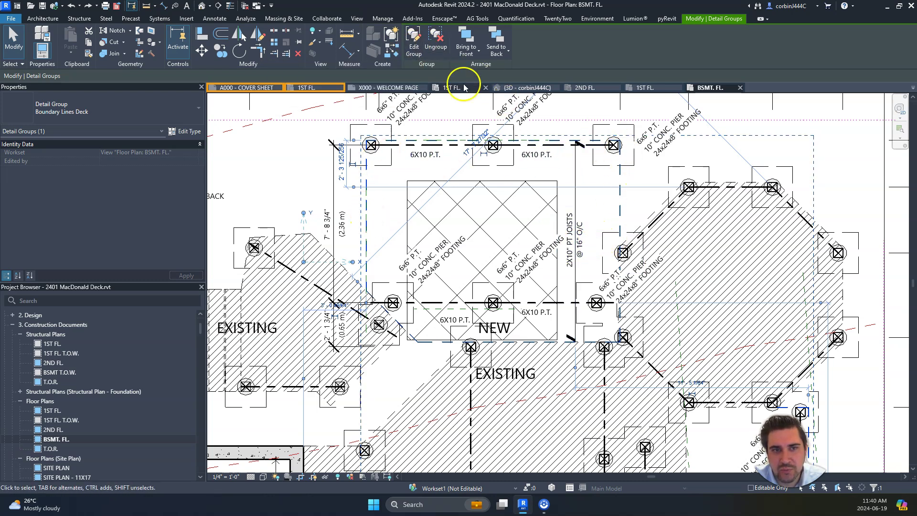
right_click(369, 196)
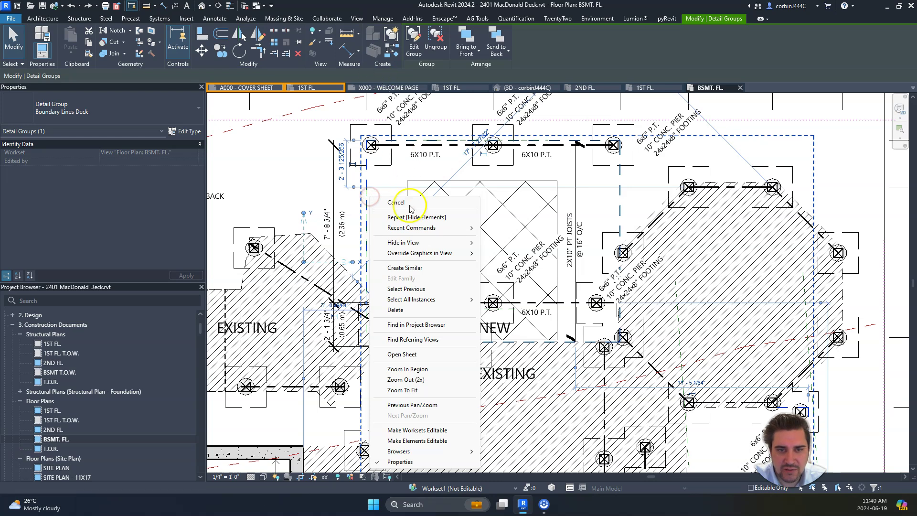
mouse_move(436, 245)
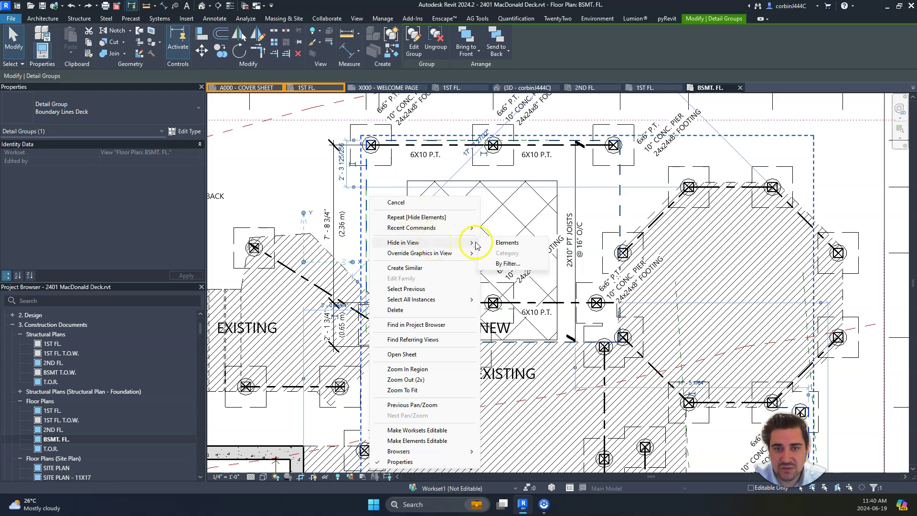
click(368, 215)
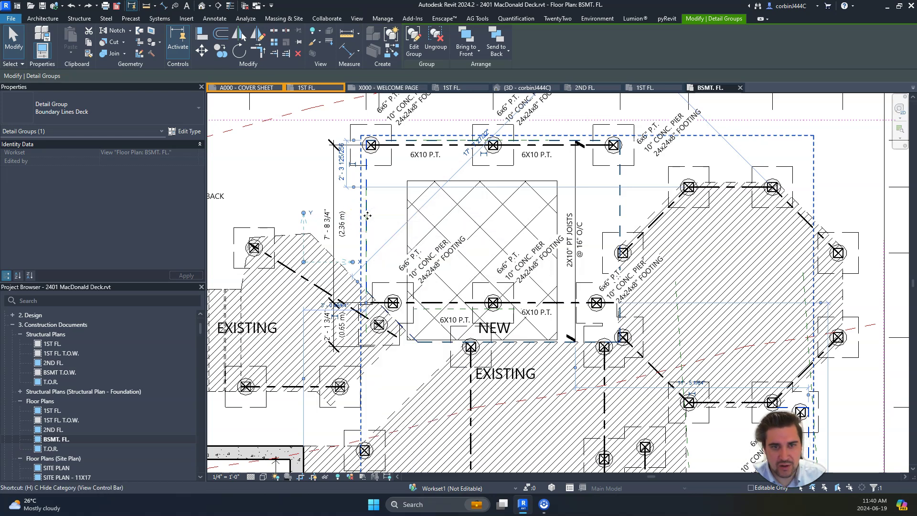
key(h)
key(h)
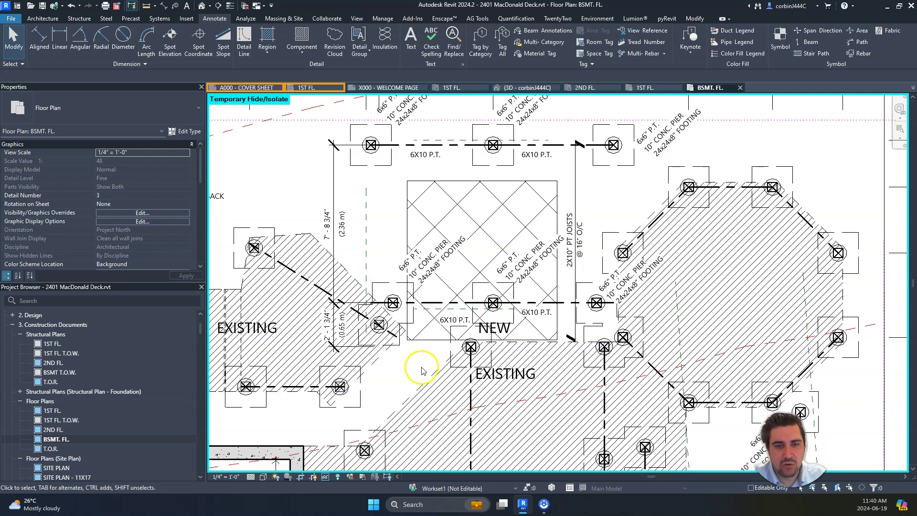
Set the BSMT. FL. plan's underlay base level to 1ST FL.
scroll(182, 232, down, 4)
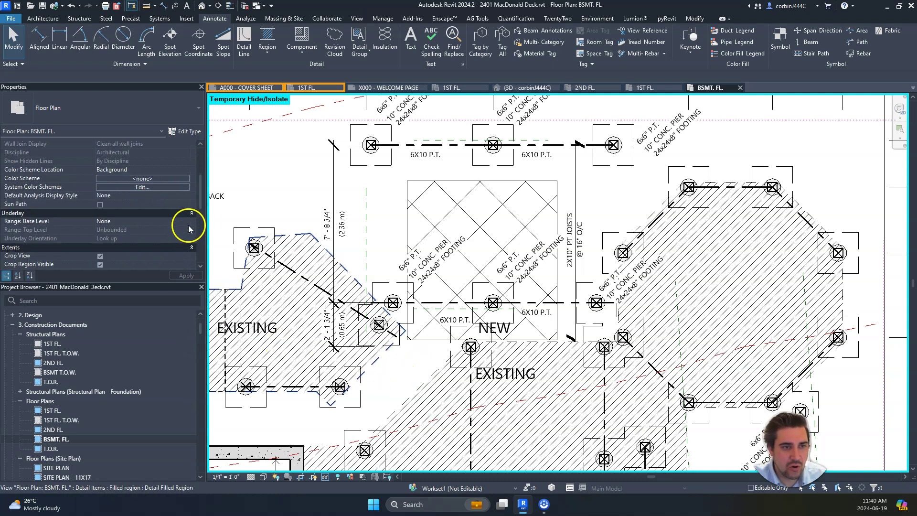
click(185, 222)
click(127, 258)
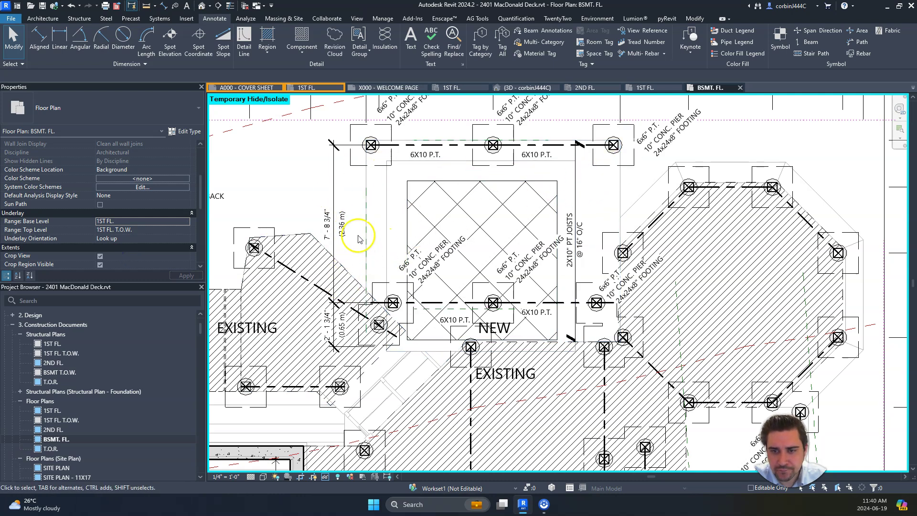
Use Linework with the 03 Medium - Dashed style on the underlaid deck edges around the new deck areas.
scroll(390, 234, down, 4)
scroll(506, 478, up, 5)
scroll(508, 472, up, 1)
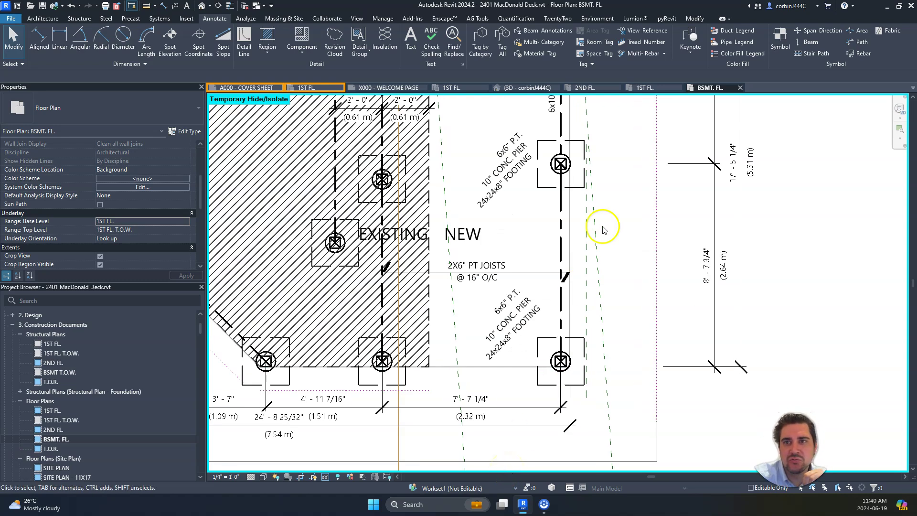
click(694, 19)
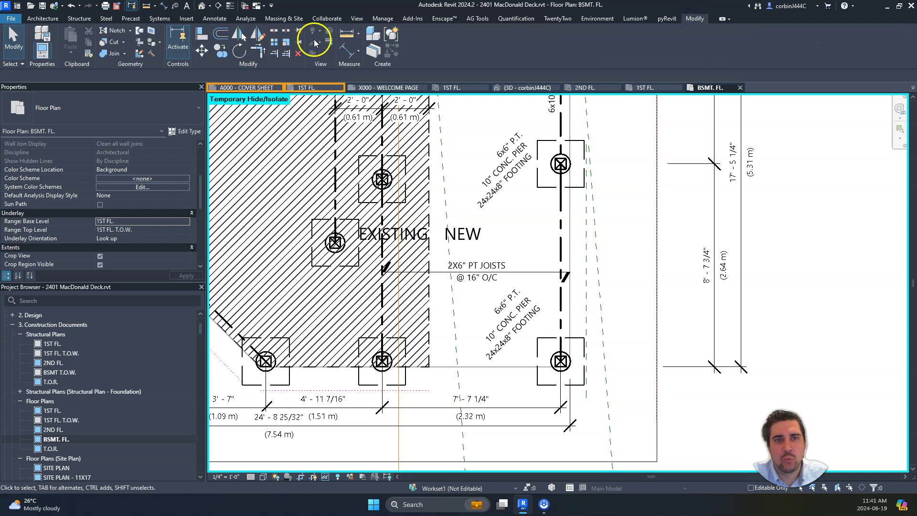
click(333, 43)
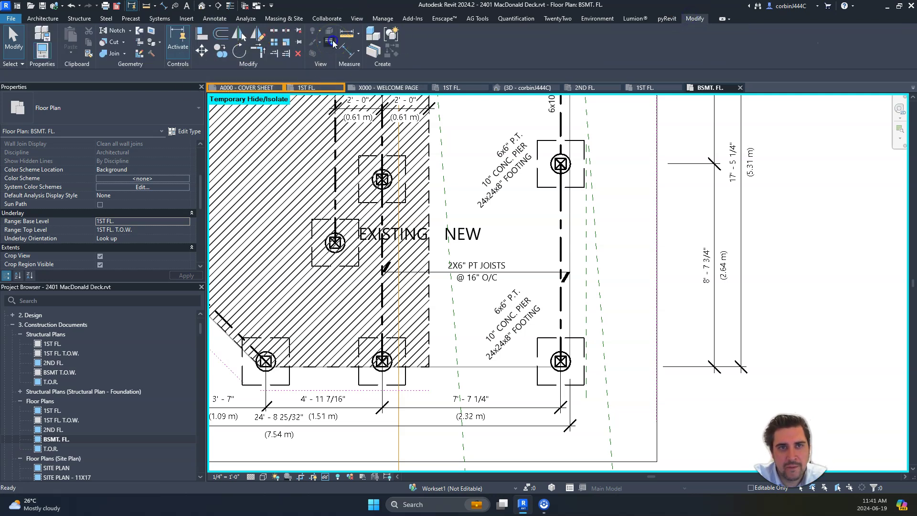
scroll(615, 331, down, 6)
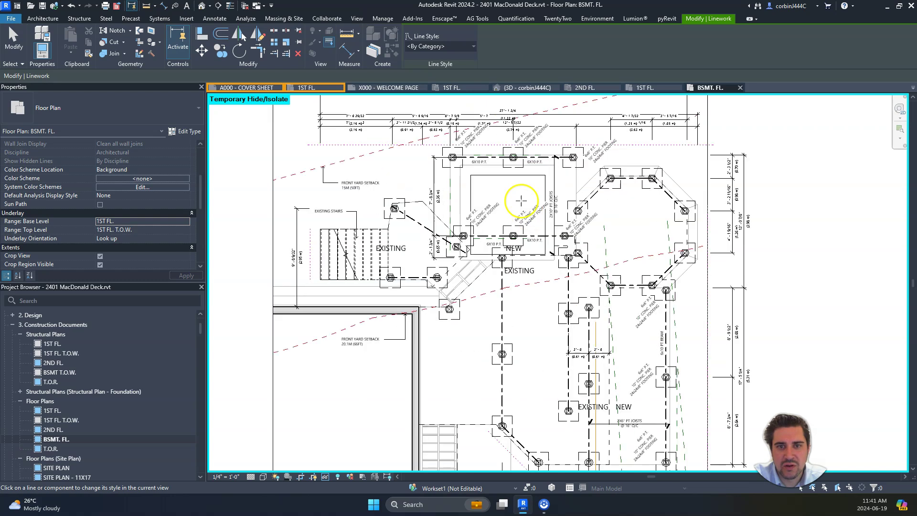
scroll(521, 201, up, 4)
click(453, 47)
scroll(430, 136, down, 5)
scroll(428, 112, up, 3)
click(423, 100)
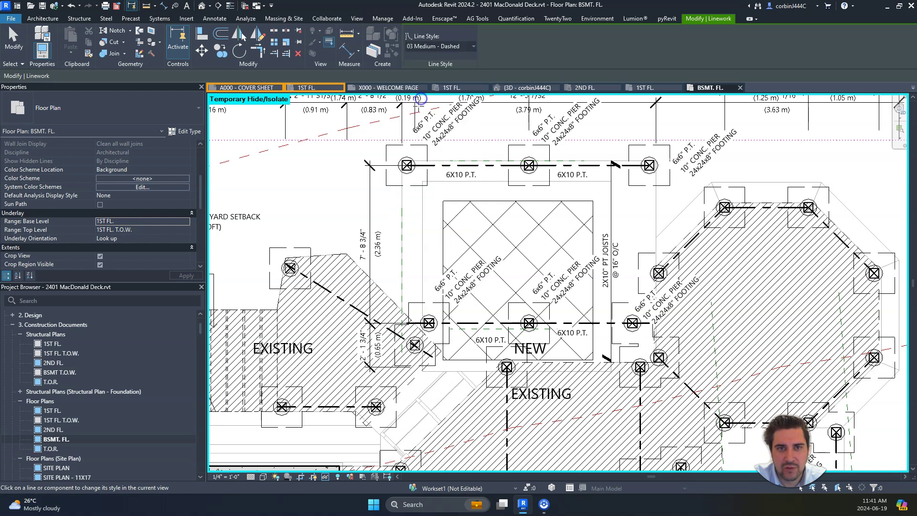
click(404, 242)
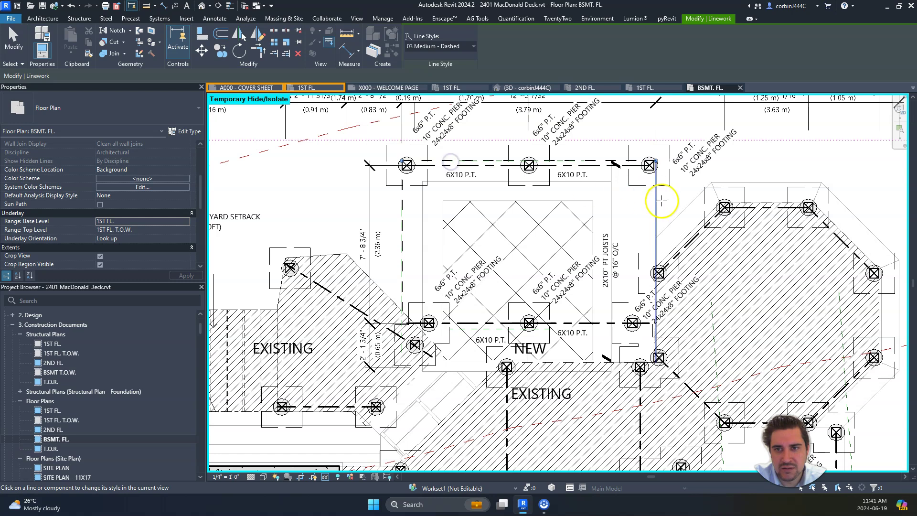
scroll(549, 138, down, 5)
scroll(643, 352, up, 3)
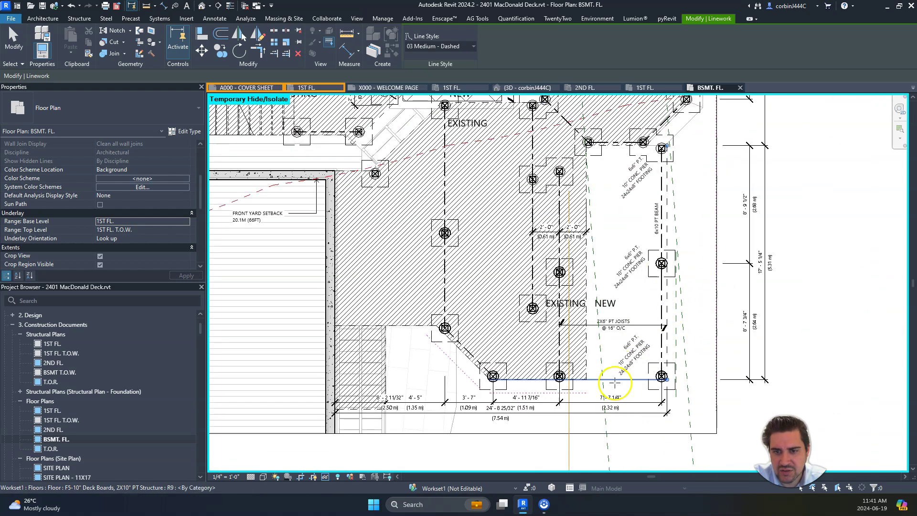
Turn off the BSMT. FL. underlay by setting its base level to None.
scroll(482, 375, down, 3)
scroll(483, 105, up, 3)
scroll(452, 117, up, 4)
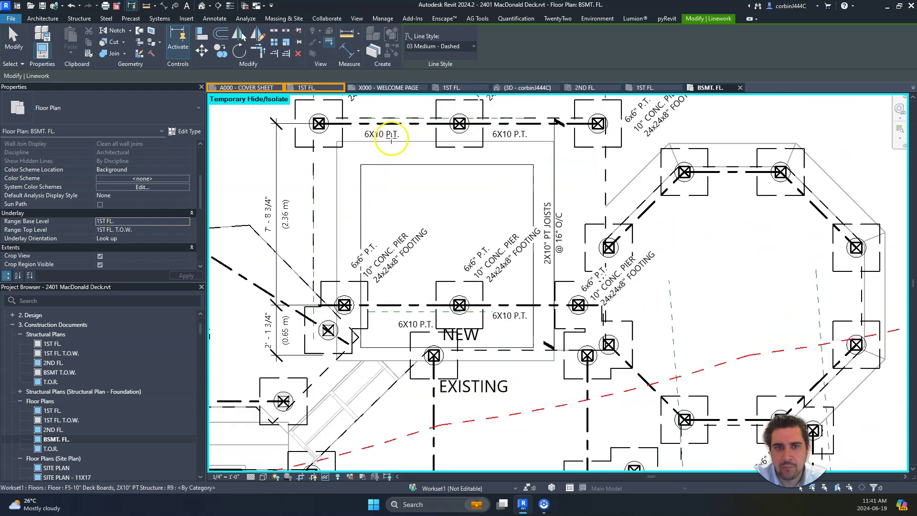
click(186, 224)
click(148, 228)
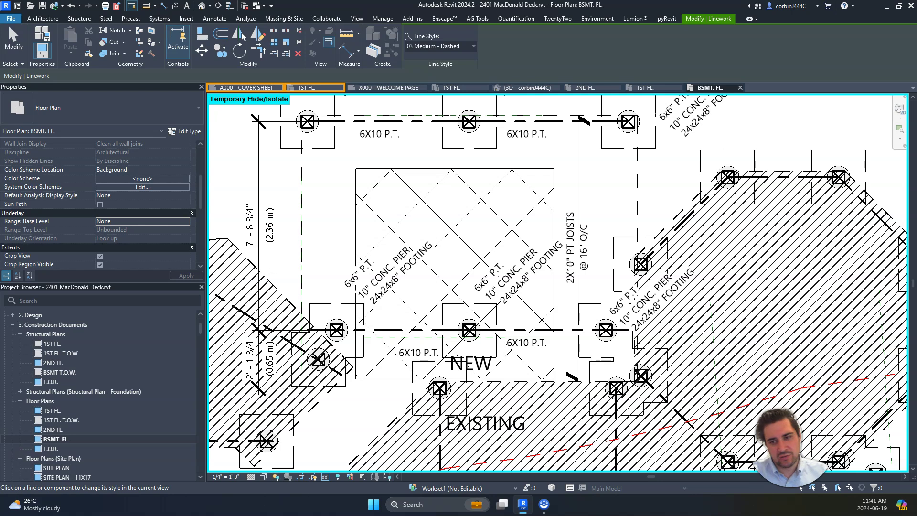
Switch to the 1ST FL. plan of the 2312 Rosseau Cabana project and dismiss the save reminder without saving.
click(315, 88)
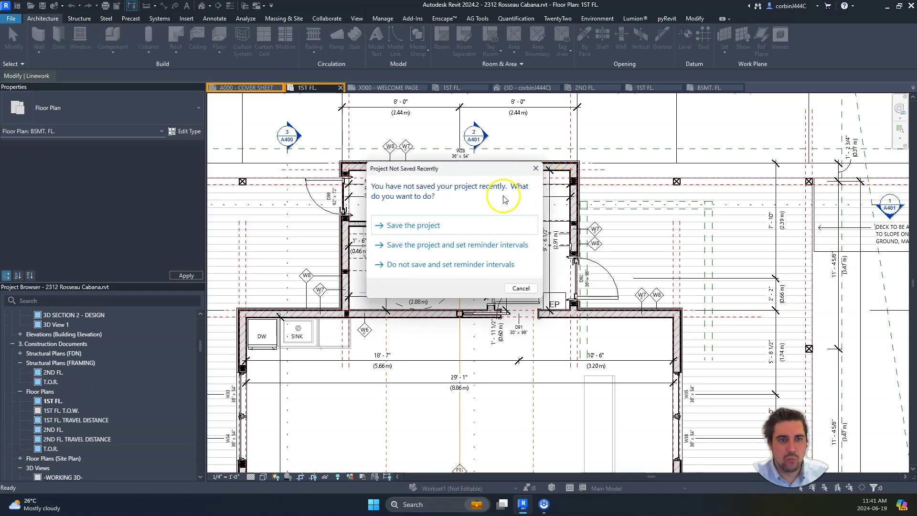
key(Escape)
scroll(562, 186, down, 3)
scroll(351, 160, up, 3)
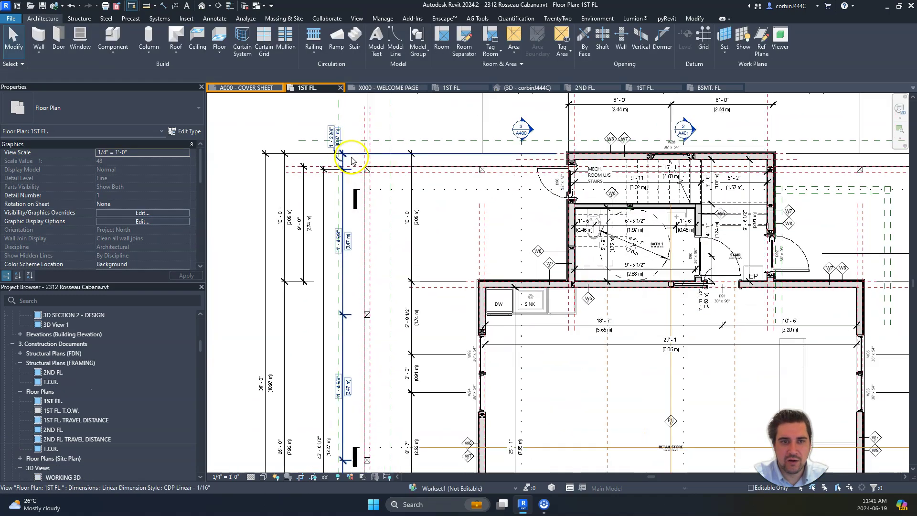
scroll(352, 160, up, 2)
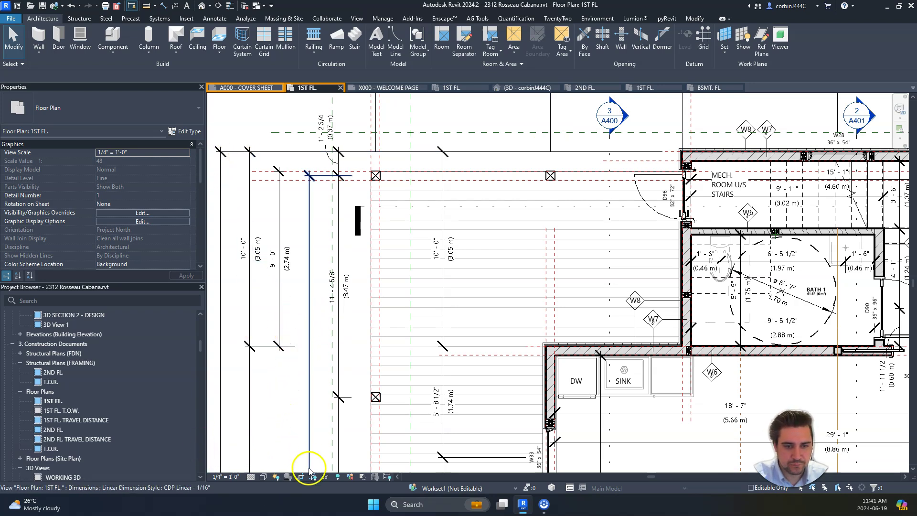
Set the 1ST FL. plan's underlay base level to 2ND FL.
scroll(129, 246, down, 4)
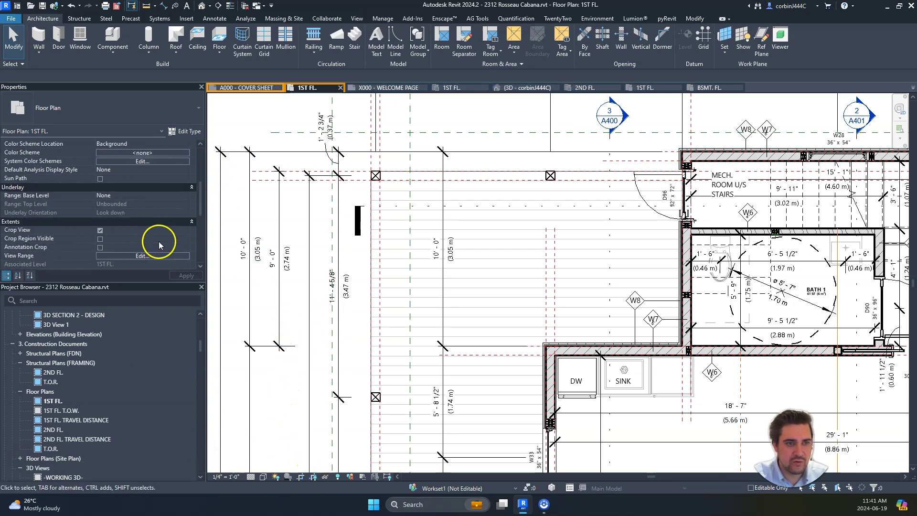
click(138, 196)
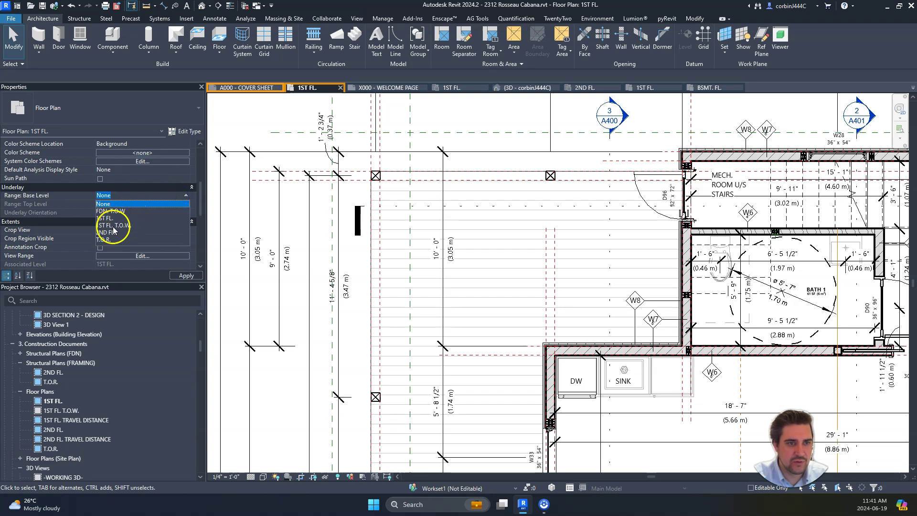
click(113, 232)
Use Linework with the 03 Medium - Dashed style on the horizontal and vertical roof overhang edges outside the corner post.
scroll(387, 138, up, 1)
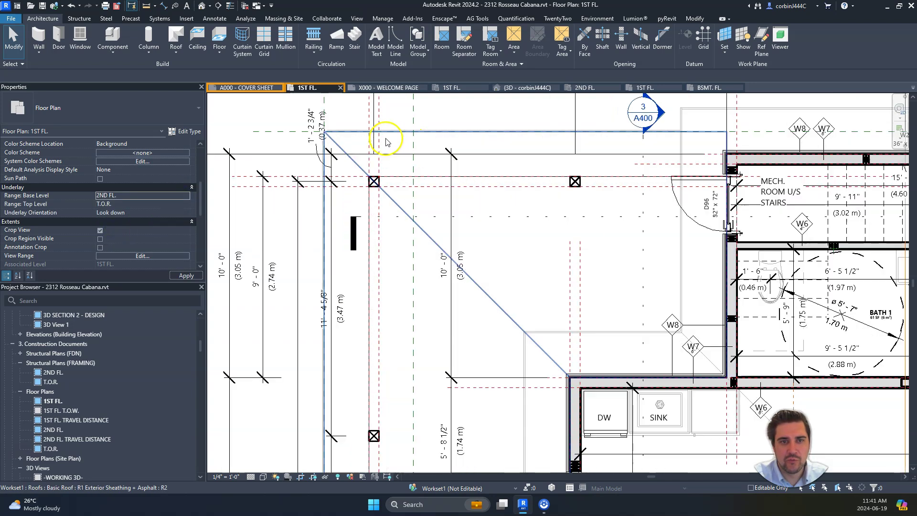
scroll(391, 132, up, 2)
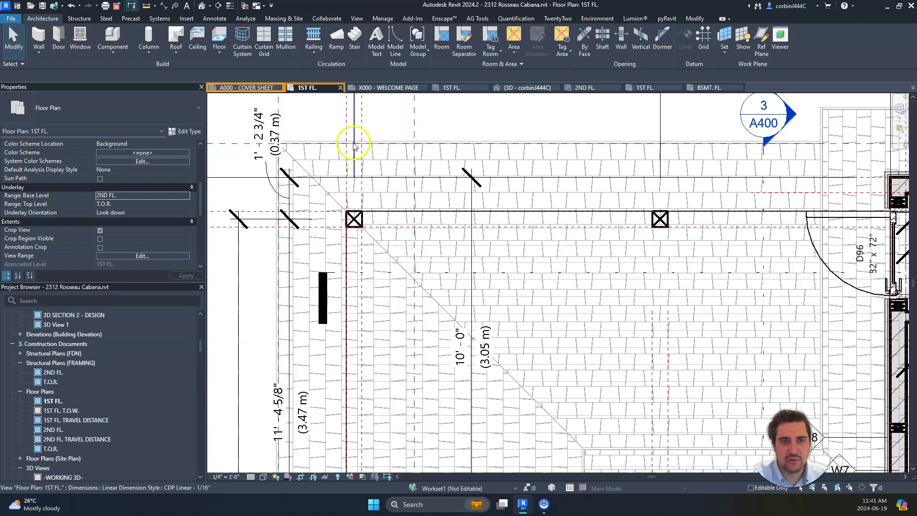
click(694, 19)
click(332, 42)
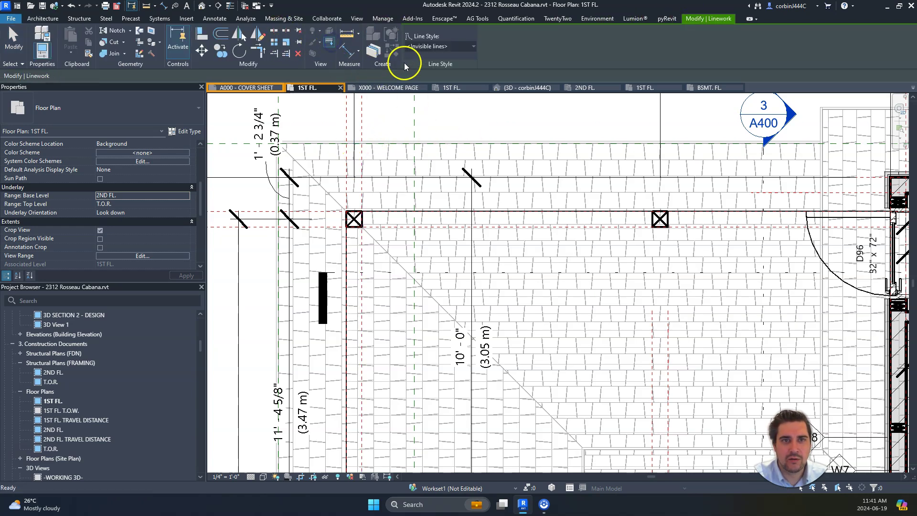
click(434, 47)
scroll(432, 136, up, 10)
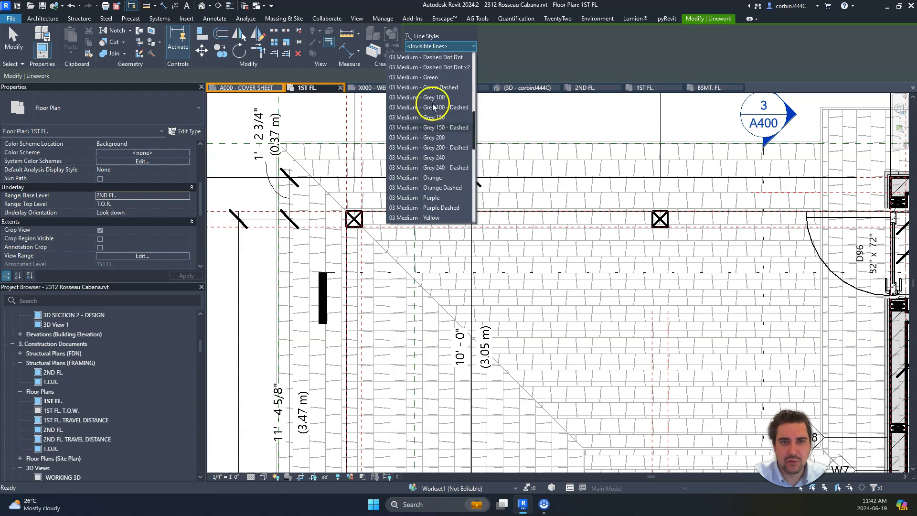
click(434, 106)
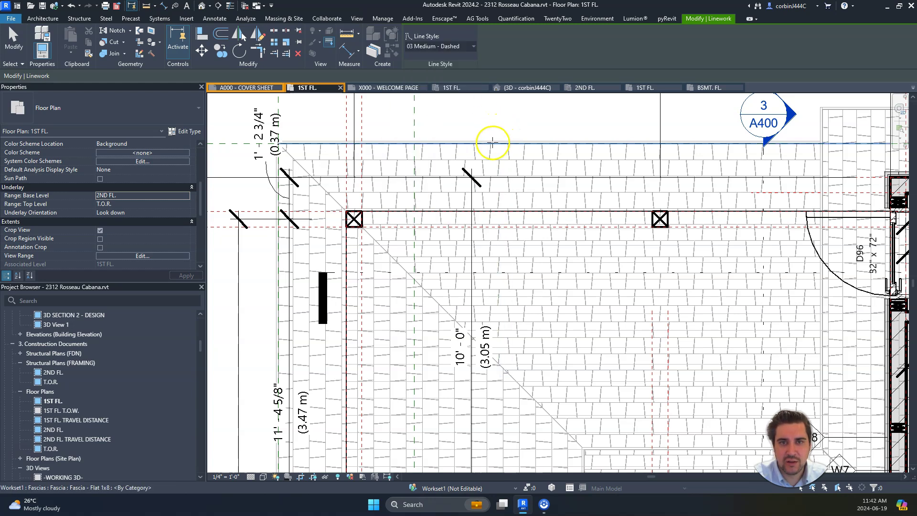
click(493, 143)
scroll(278, 239, up, 2)
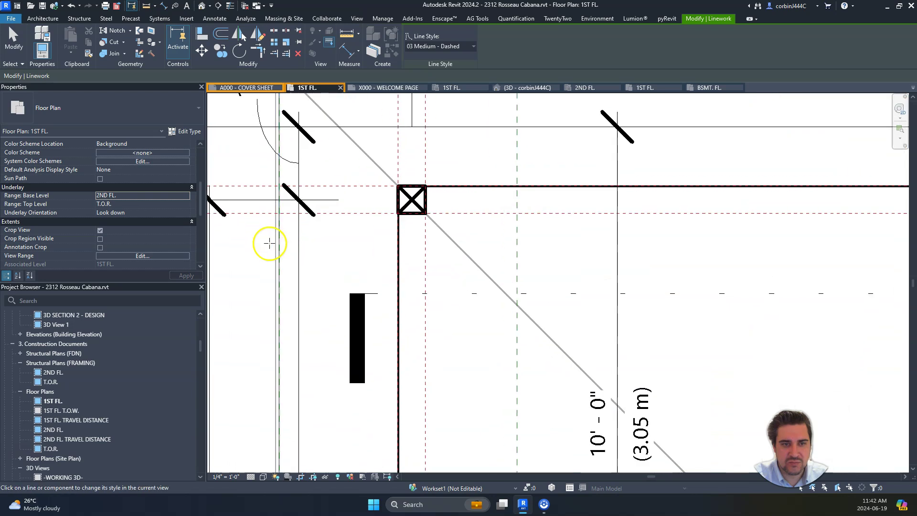
click(277, 242)
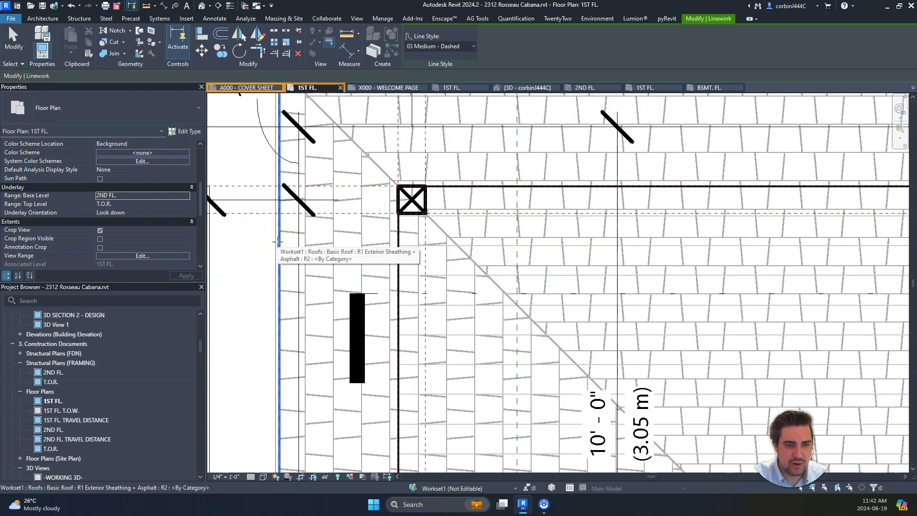
scroll(242, 333, down, 2)
key(Escape)
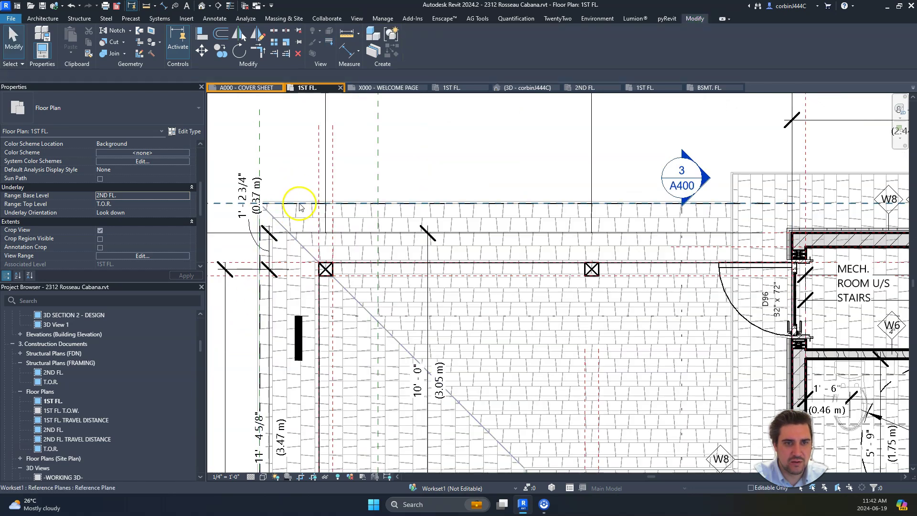
click(329, 42)
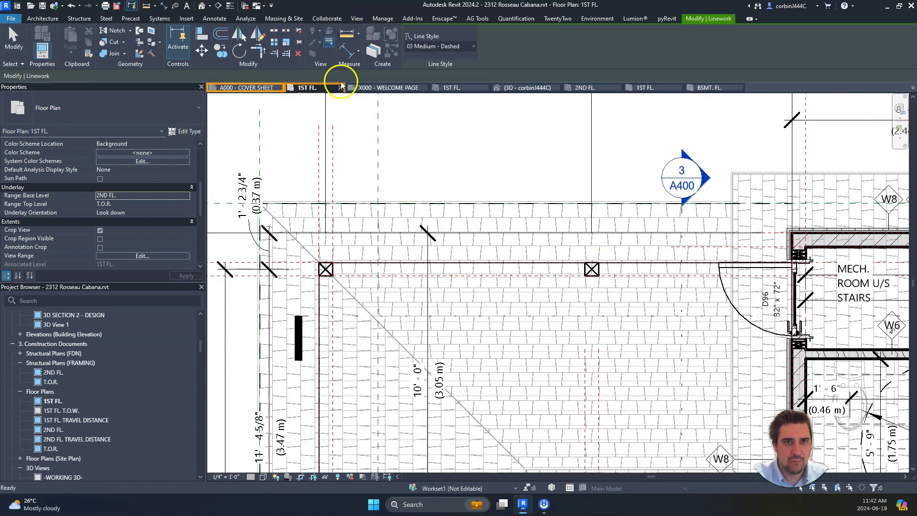
scroll(360, 129, up, 2)
key(Escape)
Apply 03 Medium - Dashed linework to the R1 asphalt roof's horizontal eave edge above the corner post.
scroll(313, 173, down, 3)
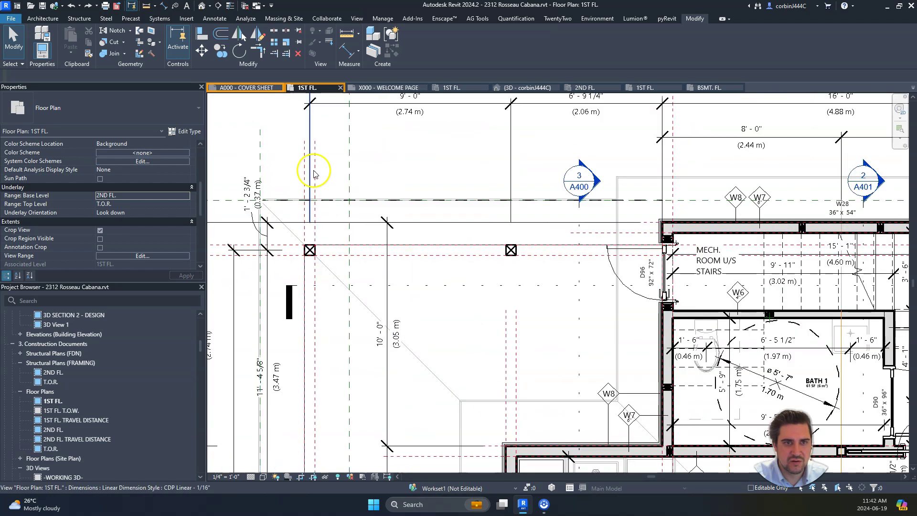
scroll(315, 164, up, 2)
scroll(336, 232, down, 1)
middle_drag(285, 337, 328, 242)
scroll(326, 155, up, 1)
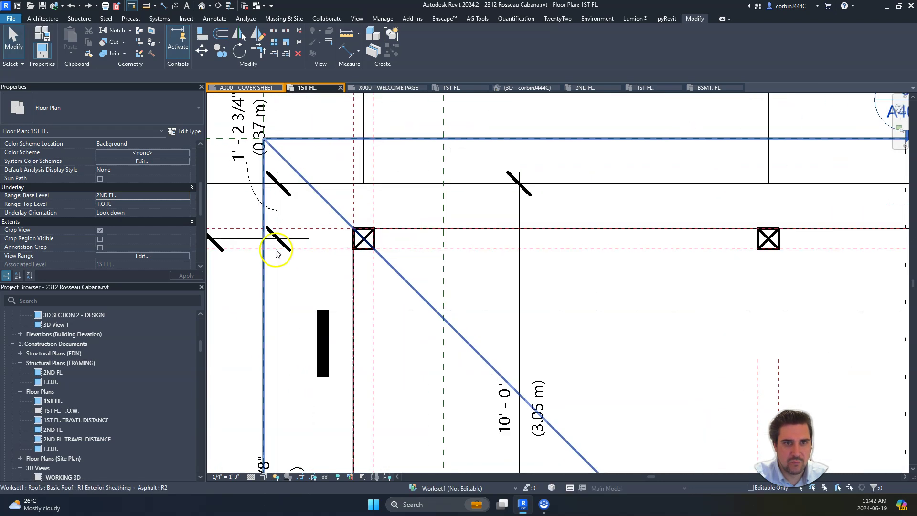
scroll(276, 253, up, 1)
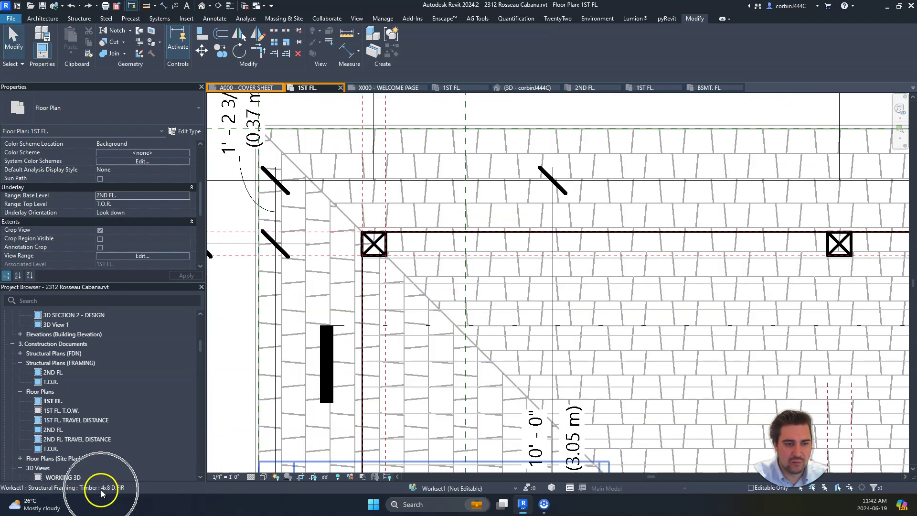
click(329, 42)
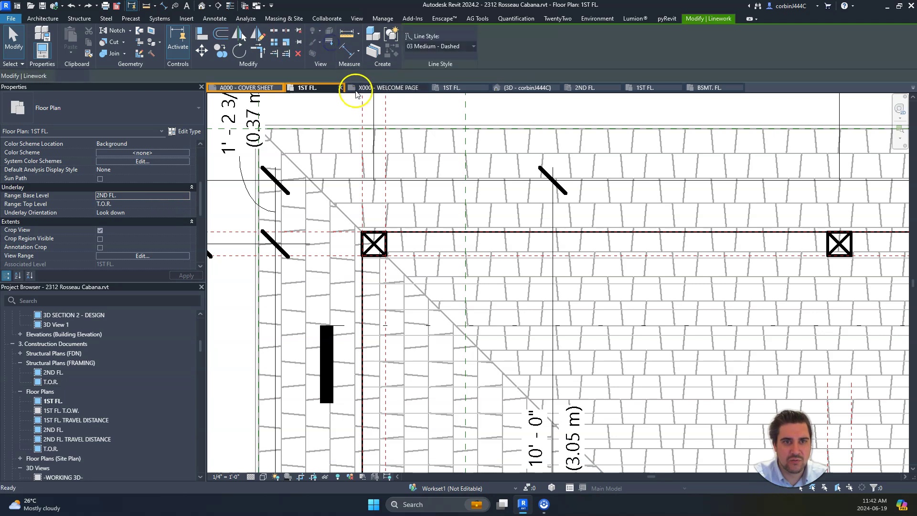
click(396, 127)
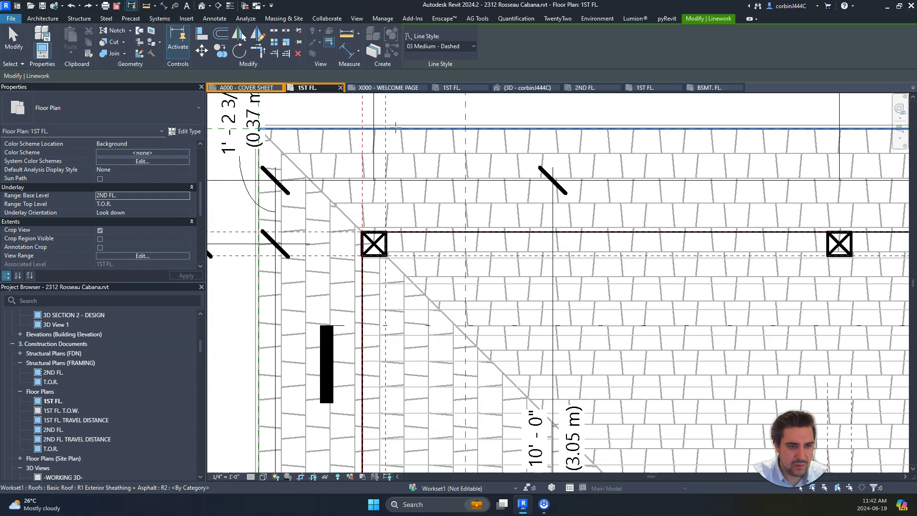
Apply 03 Medium - Dashed linework to the roof's upper eave edge and the left vertical eave edge beside the plan's upper-left corner post.
click(396, 127)
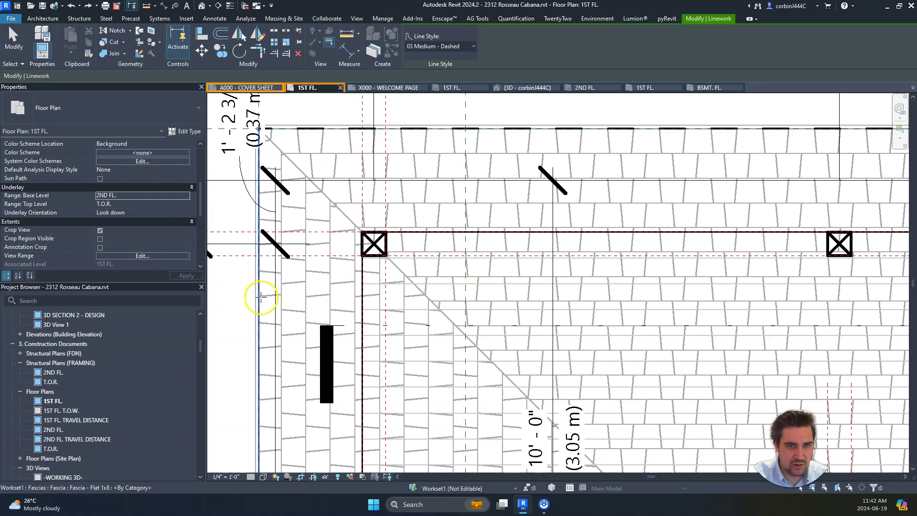
click(258, 296)
click(259, 296)
Apply 03 Medium - Dashed linework to the upper eave edge east of the stair and the vertical eave edge on the building's right side.
scroll(259, 296, down, 6)
scroll(574, 195, up, 8)
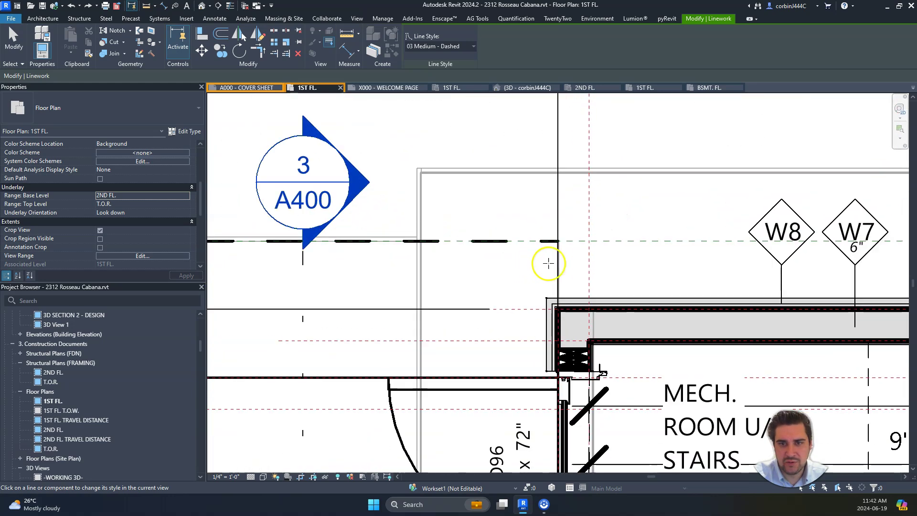
scroll(562, 270, down, 5)
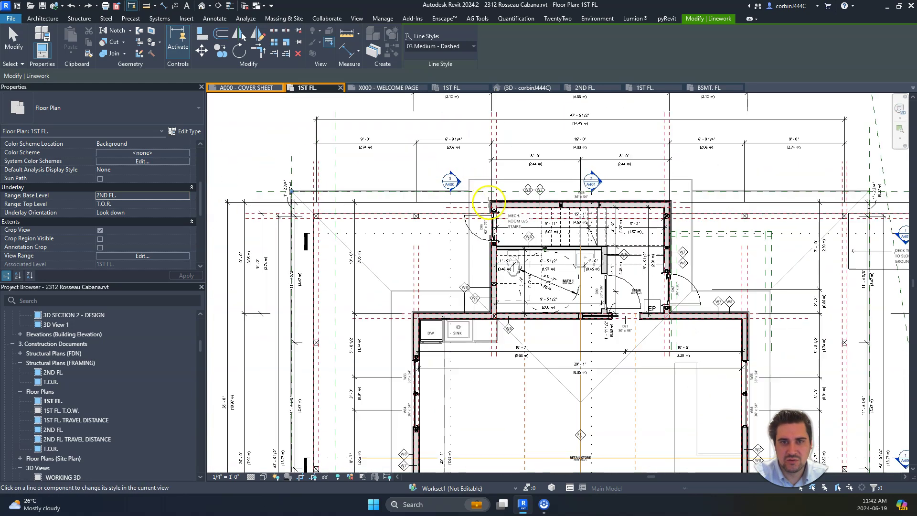
scroll(801, 177, up, 4)
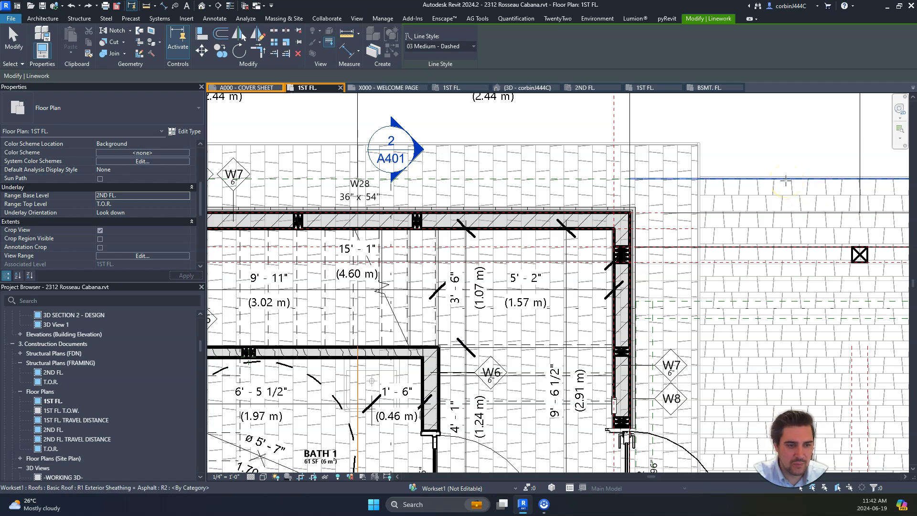
scroll(774, 164, down, 4)
scroll(567, 180, up, 6)
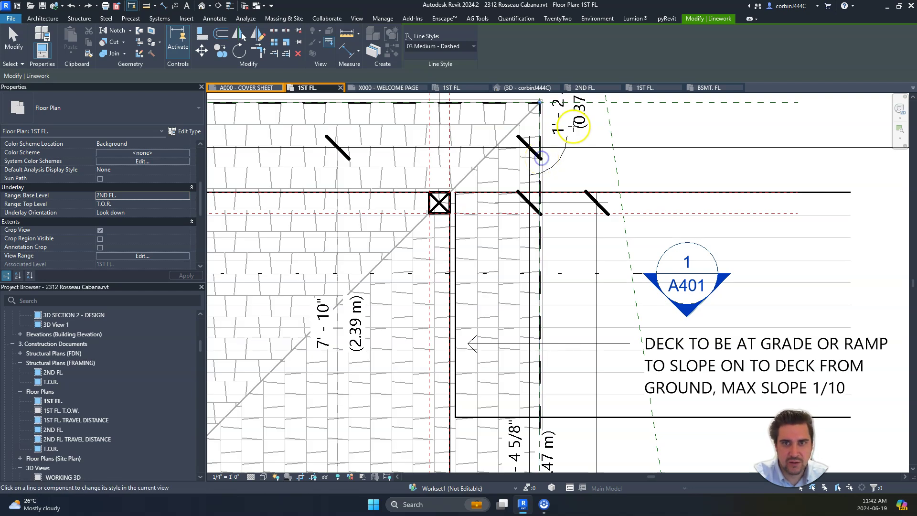
Apply 03 Medium - Dashed linework to the roof's lower horizontal eave edge, below the front row of posts, and check it through to the lower-left corner.
scroll(573, 120, down, 5)
scroll(517, 351, up, 3)
scroll(513, 358, up, 2)
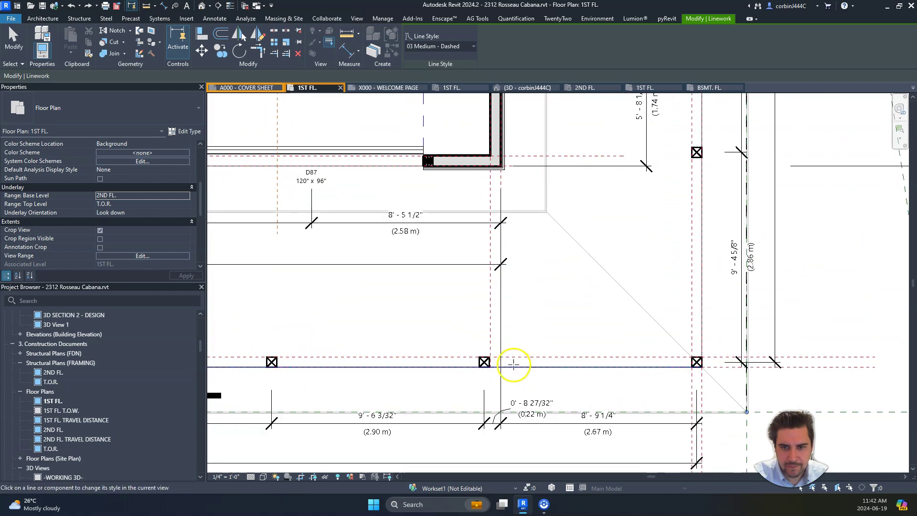
scroll(663, 403, up, 3)
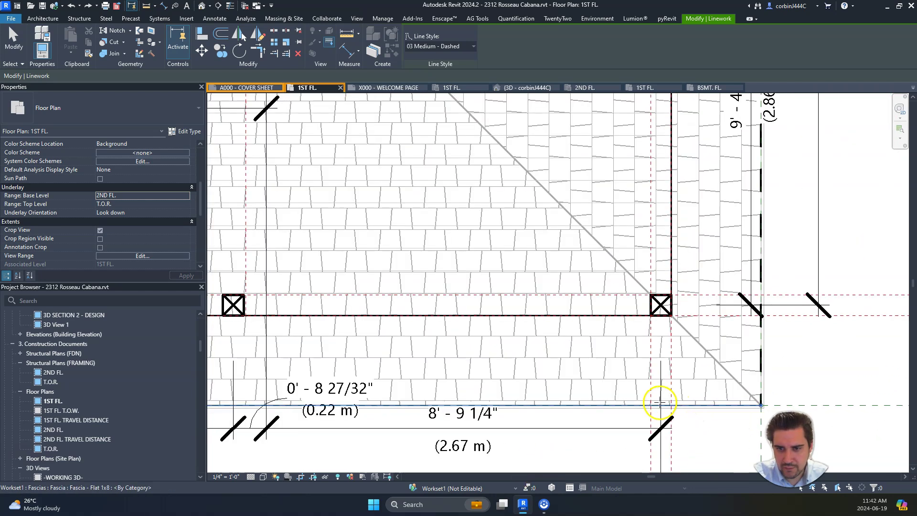
click(656, 404)
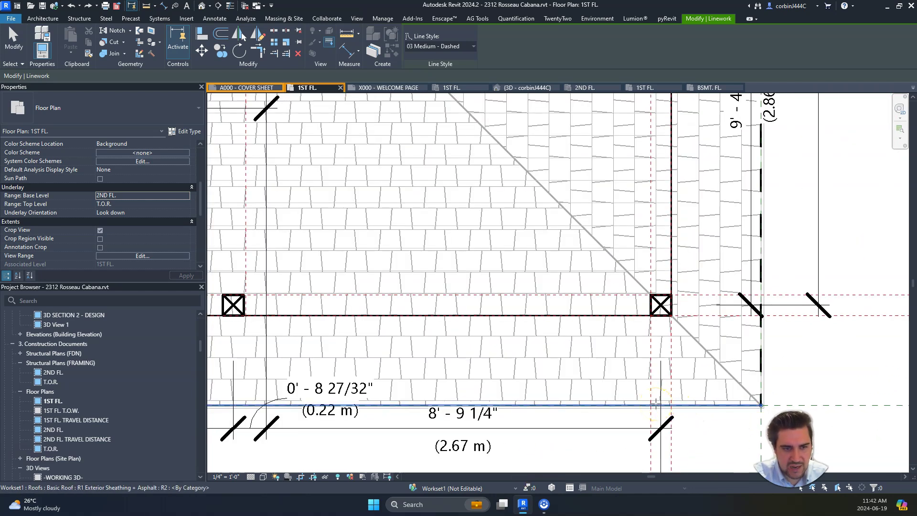
click(655, 404)
scroll(798, 353, down, 7)
scroll(537, 350, up, 2)
scroll(608, 341, up, 5)
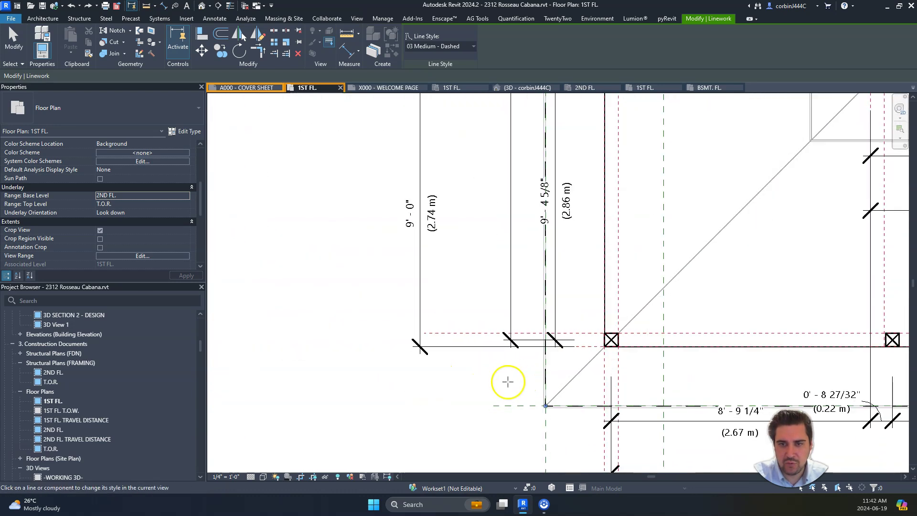
scroll(507, 380, down, 3)
scroll(488, 351, down, 3)
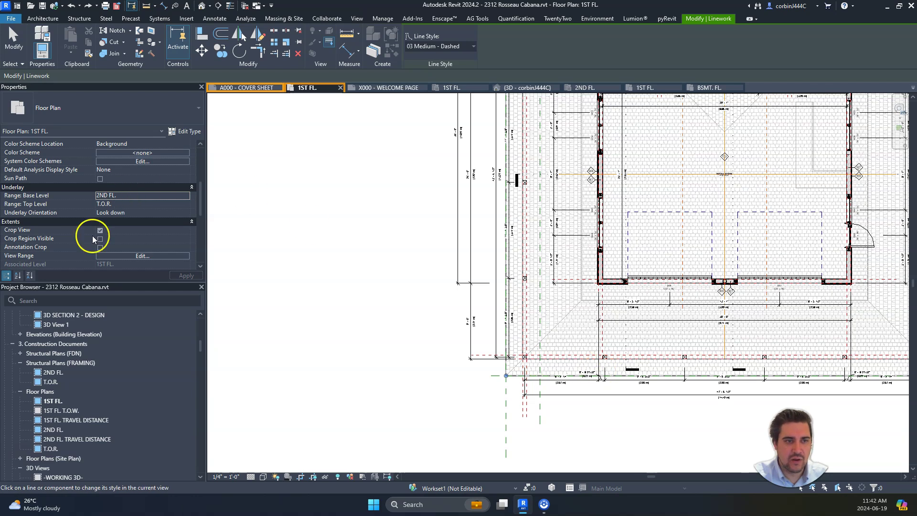
End Linework and set the 1ST FL. plan's underlay base level to None.
key(Escape)
click(186, 196)
click(139, 209)
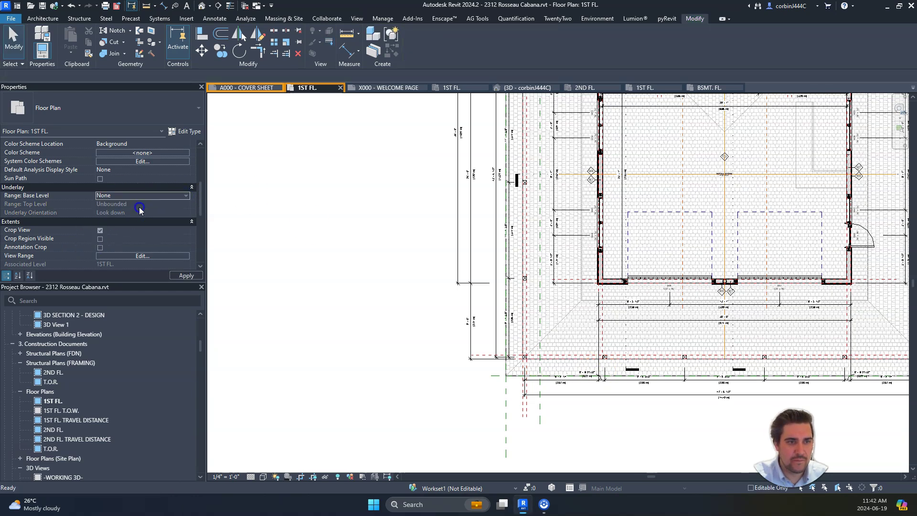
click(184, 277)
Start a 1/16" text note above the plan's upper-left corner post, with its leader pointing to the dashed roof overhang line.
scroll(340, 325, down, 5)
scroll(529, 186, up, 4)
scroll(358, 184, up, 2)
scroll(363, 208, up, 6)
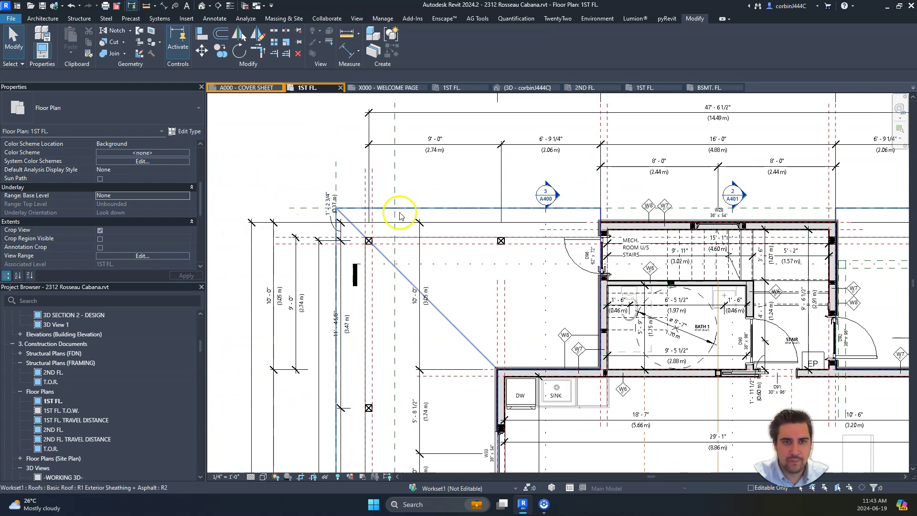
scroll(550, 164, up, 1)
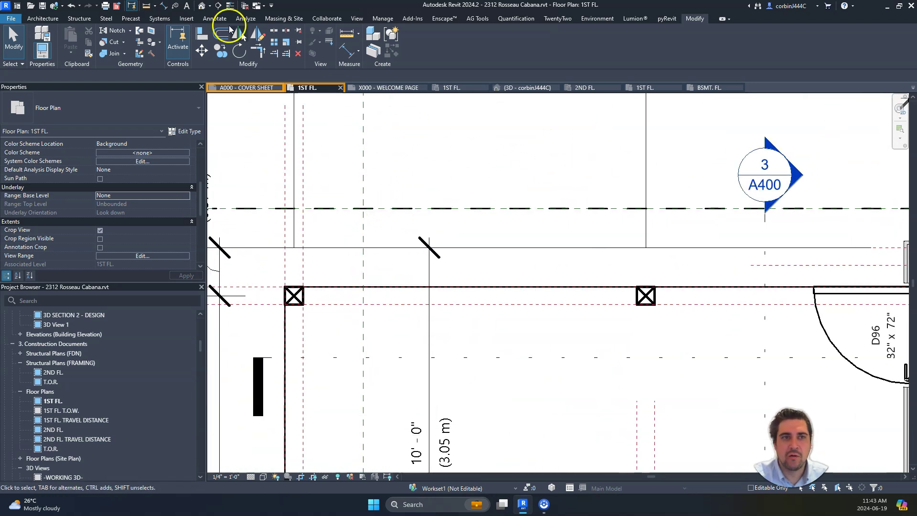
click(215, 19)
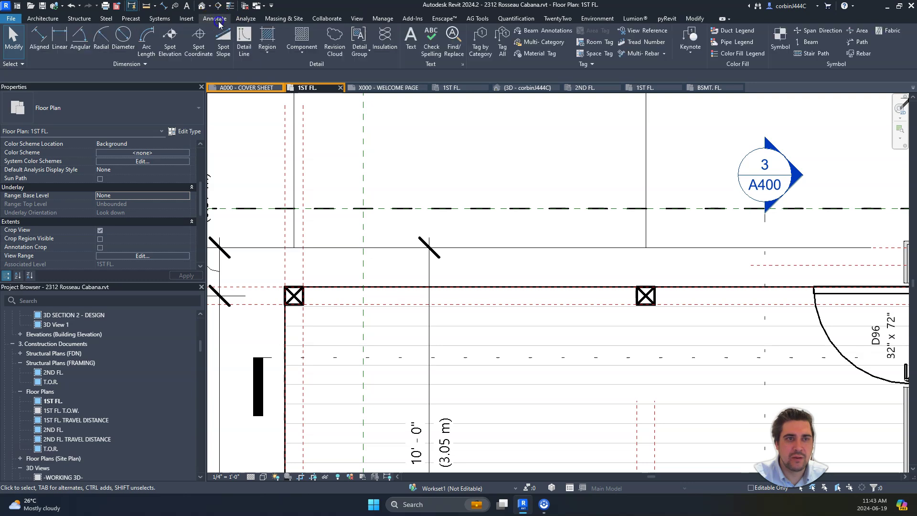
click(410, 41)
click(354, 200)
click(398, 150)
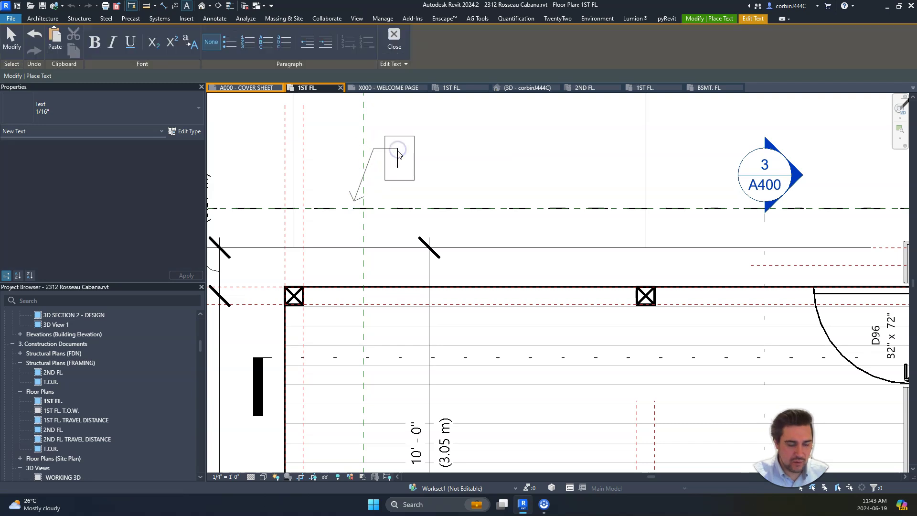
Enter ROOF OVERHANG ABOVE as the note text and finish placing text.
text(ROOF)
key(Caps_Lock)
text(VOER)
key(BackSpace)
key(BackSpace)
key(BackSpace)
key(BackSpace)
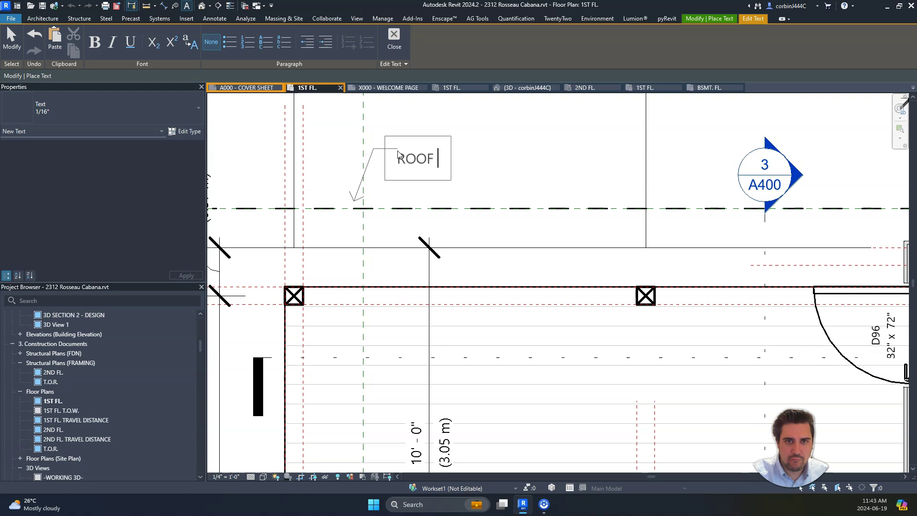
text(OVERHANG ABOVE)
click(328, 127)
key(Escape)
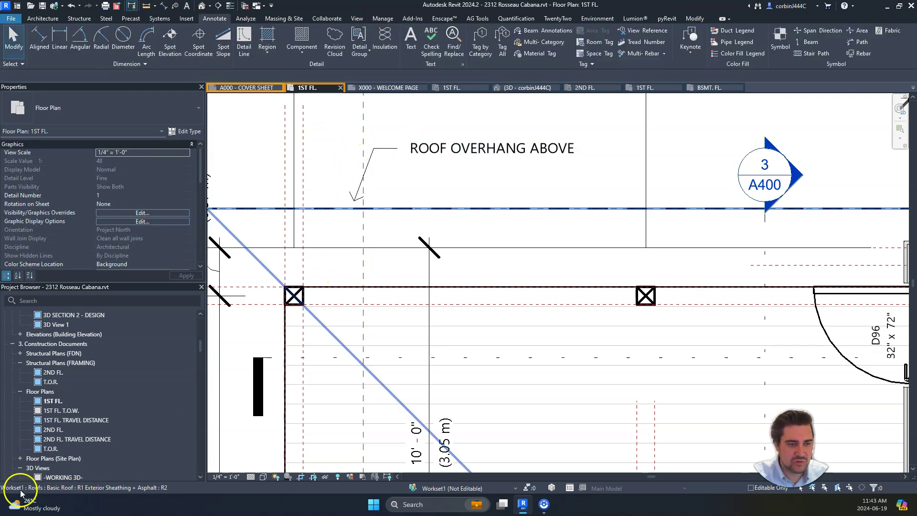